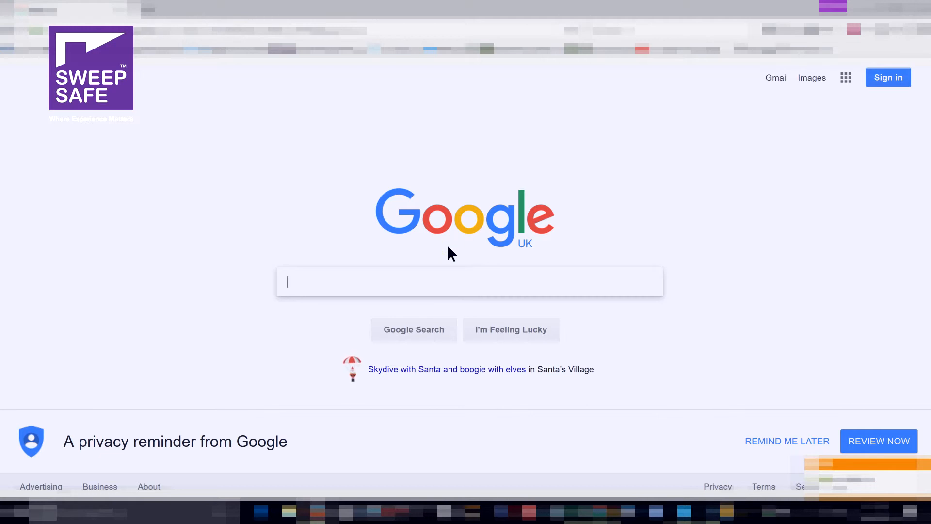
Sign in to the Google account with the saved e-mail address and stored password.
click(504, 287)
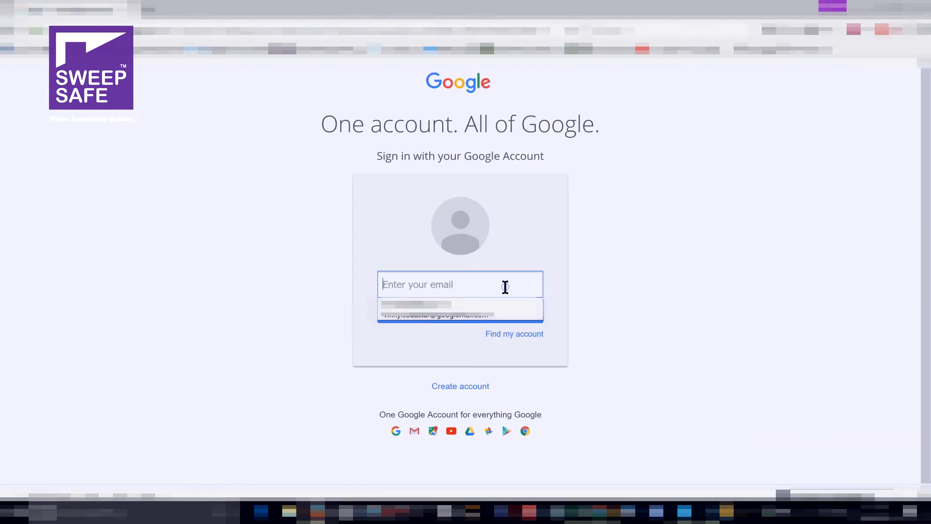
click(476, 316)
click(454, 315)
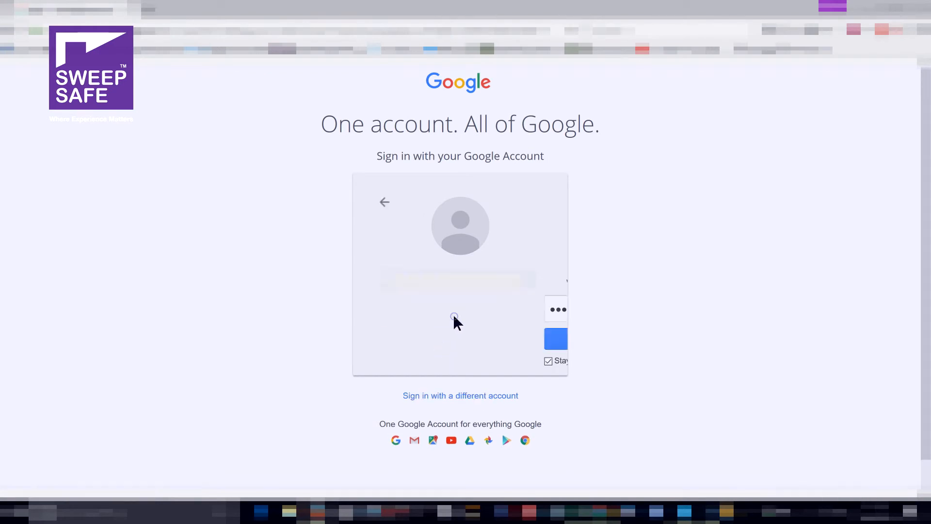
click(454, 338)
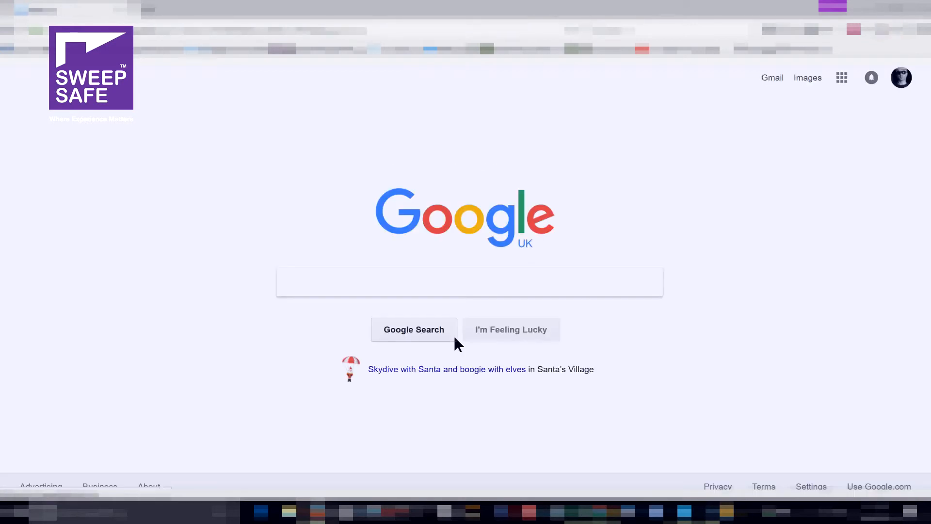
Search Google for "google analytics" and open the official Google Analytics result.
click(368, 291)
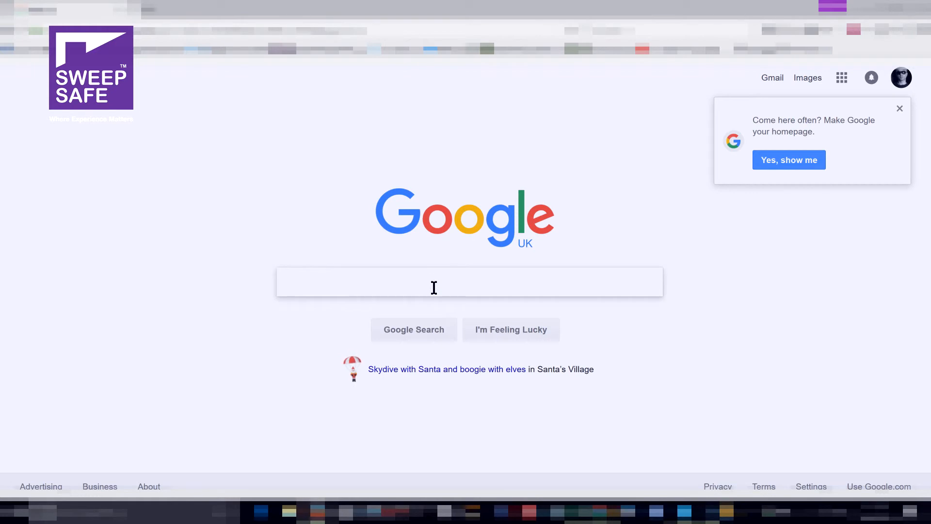
text(google)
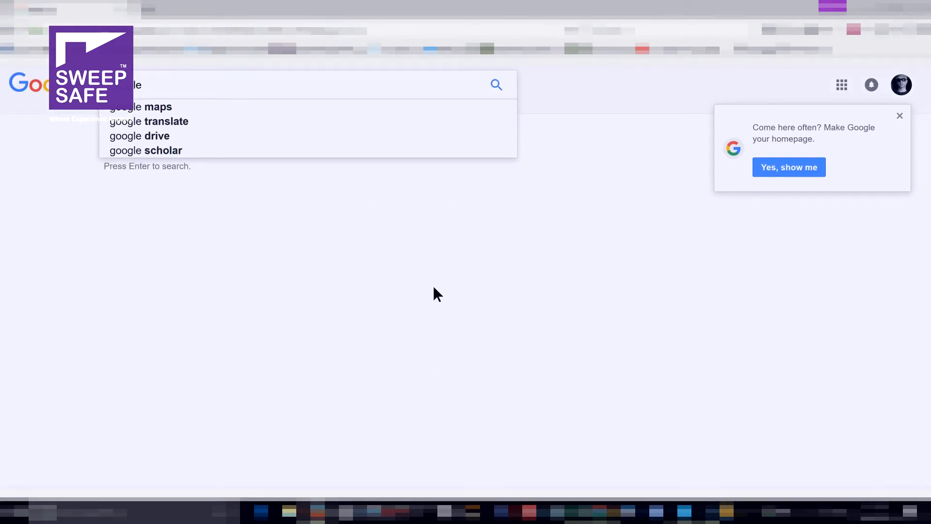
text( analytics)
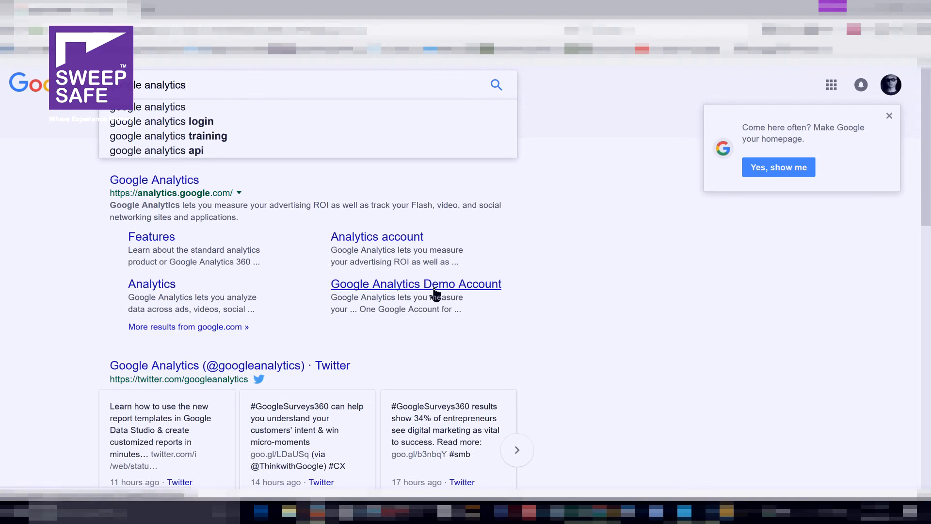
key(Return)
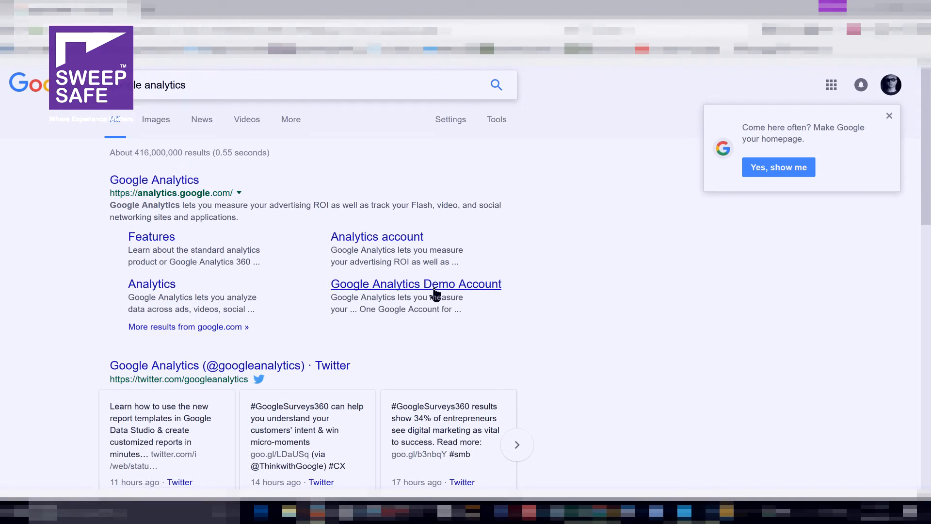
click(163, 188)
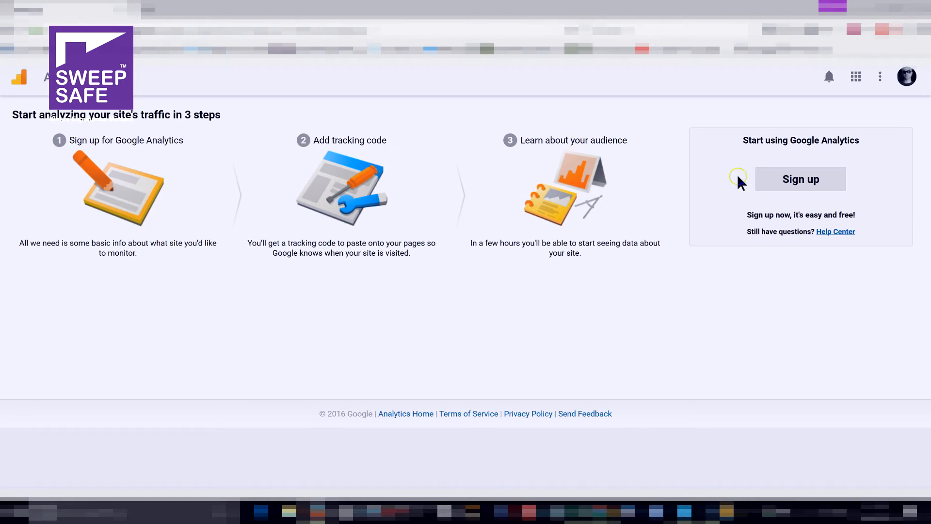
Start the Google Analytics sign-up for tracking a website and name the account FuzzBooster.
click(807, 183)
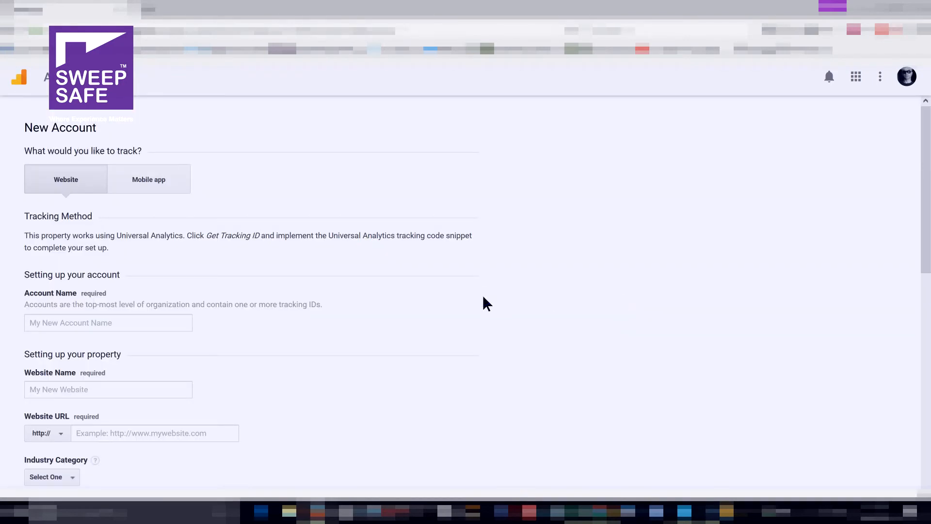
click(80, 181)
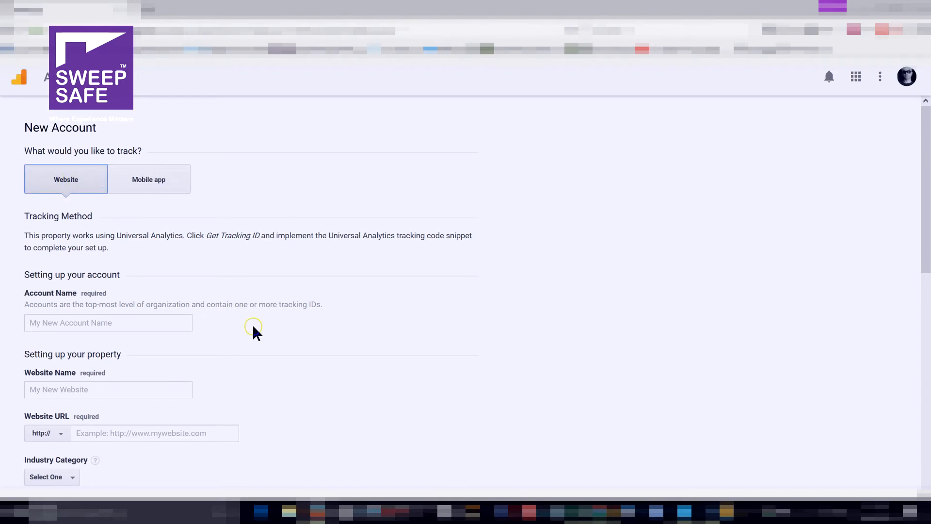
scroll(255, 322, down, 3)
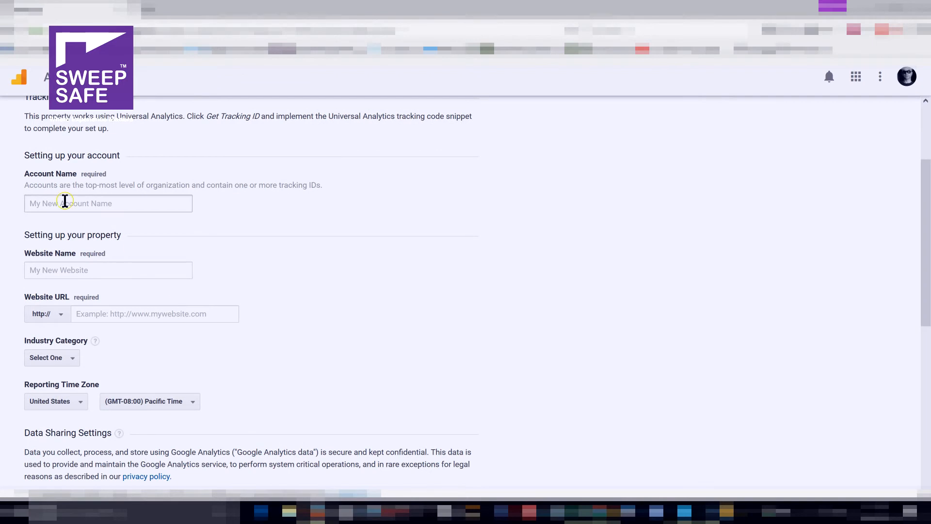
click(67, 204)
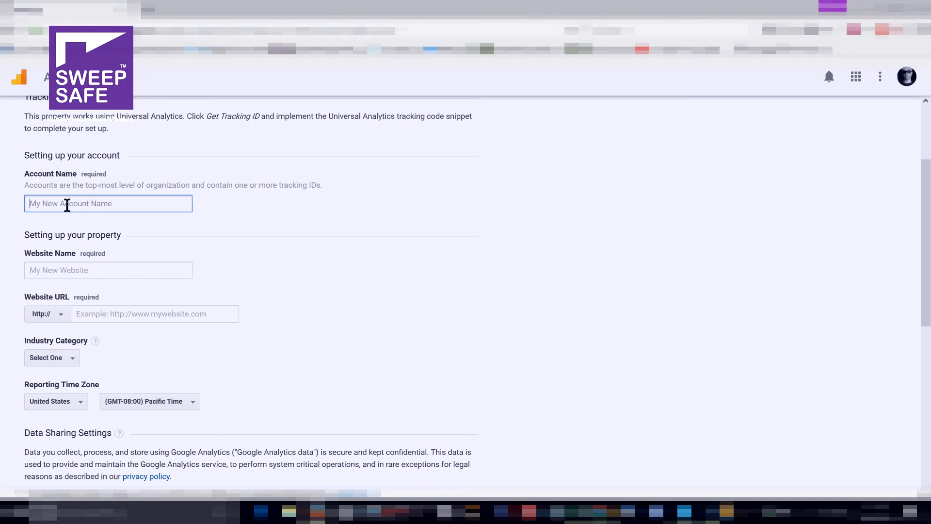
text(FuzzBooster)
click(81, 274)
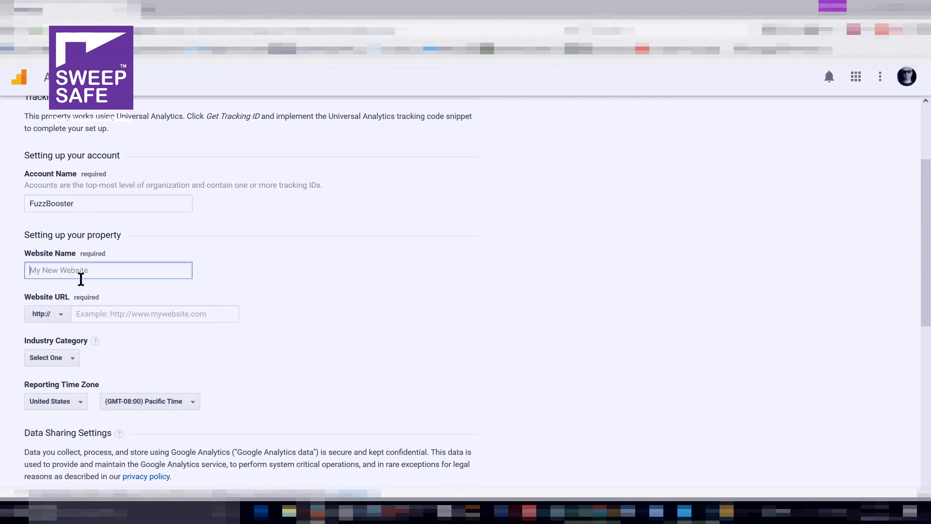
text(www.fuzzbooster.com)
drag(118, 270, 17, 272)
right_click(41, 271)
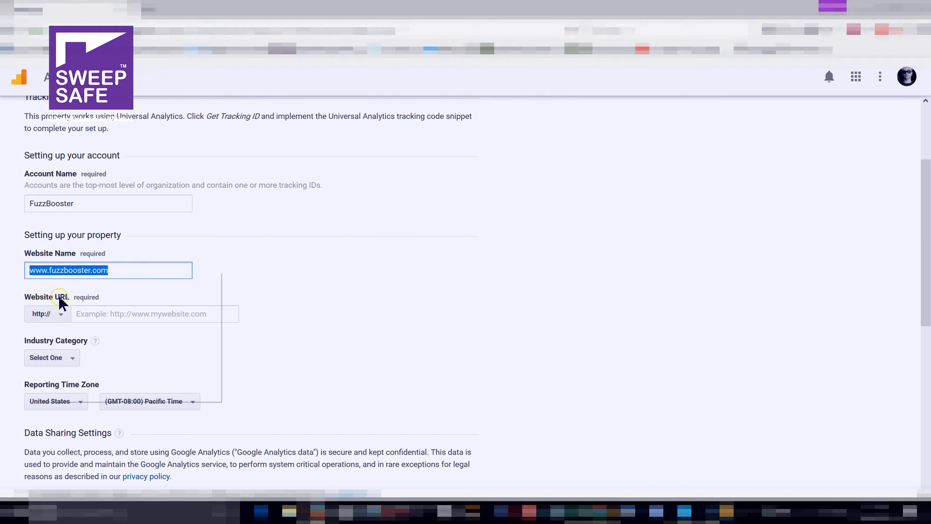
click(65, 304)
click(124, 316)
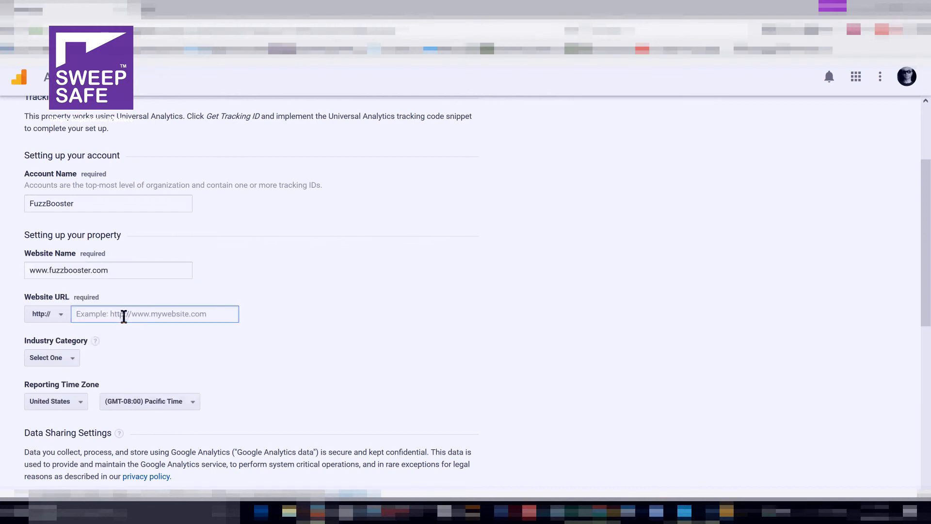
key(ctrl+v)
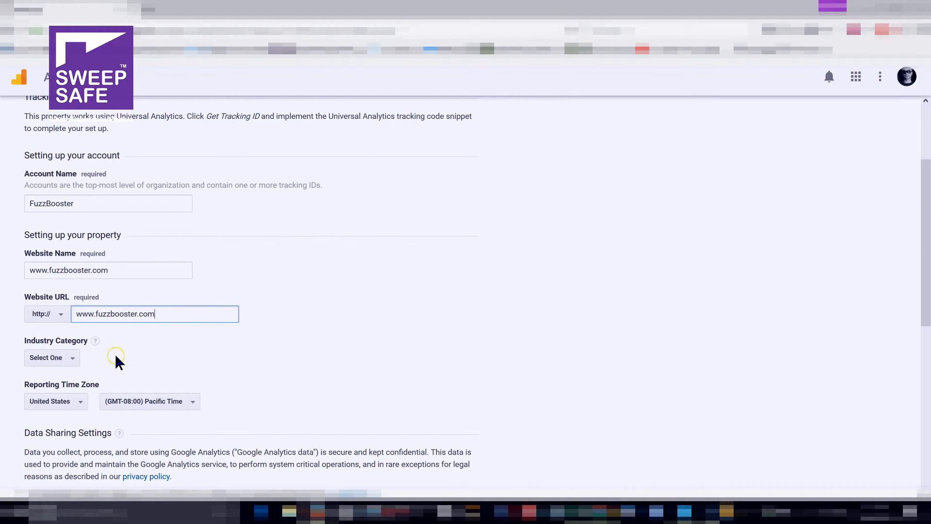
Set the industry category to Business and Industrial Markets and the reporting time zone country to United Kingdom.
click(74, 365)
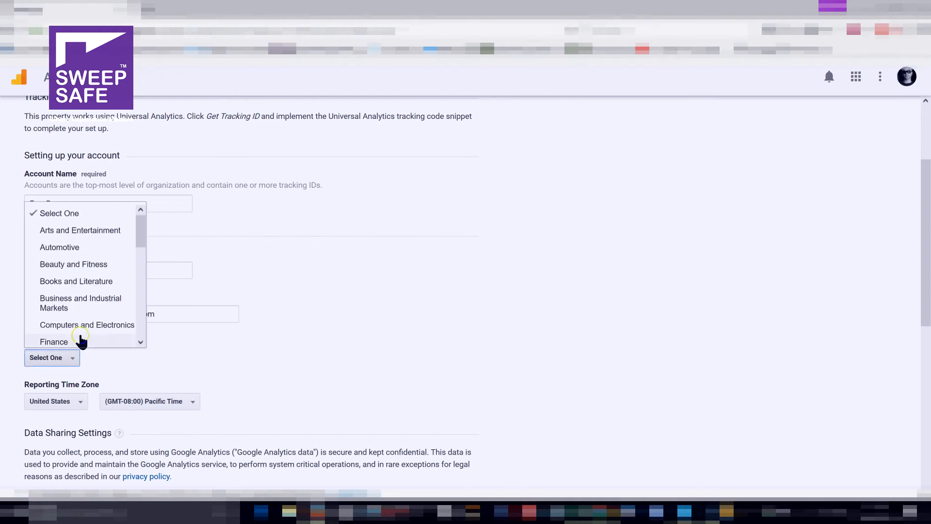
click(83, 307)
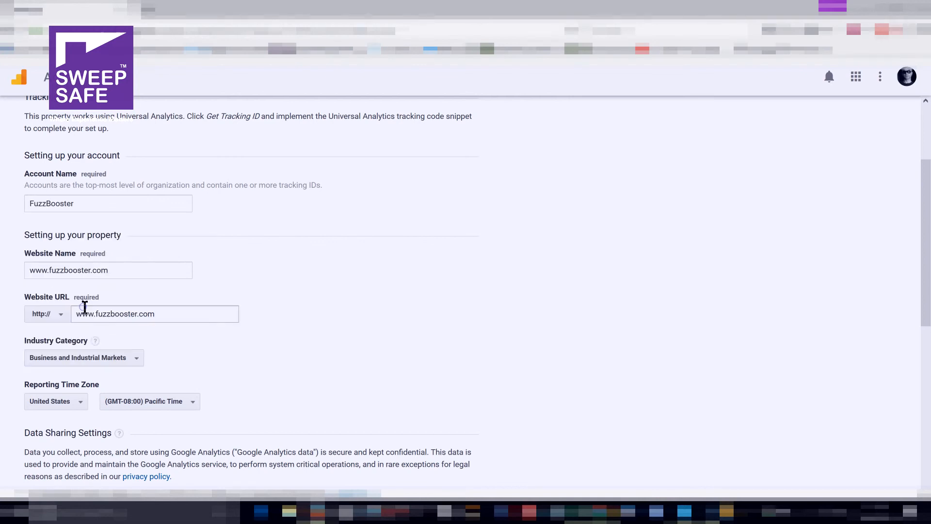
scroll(286, 343, down, 1)
scroll(287, 345, down, 3)
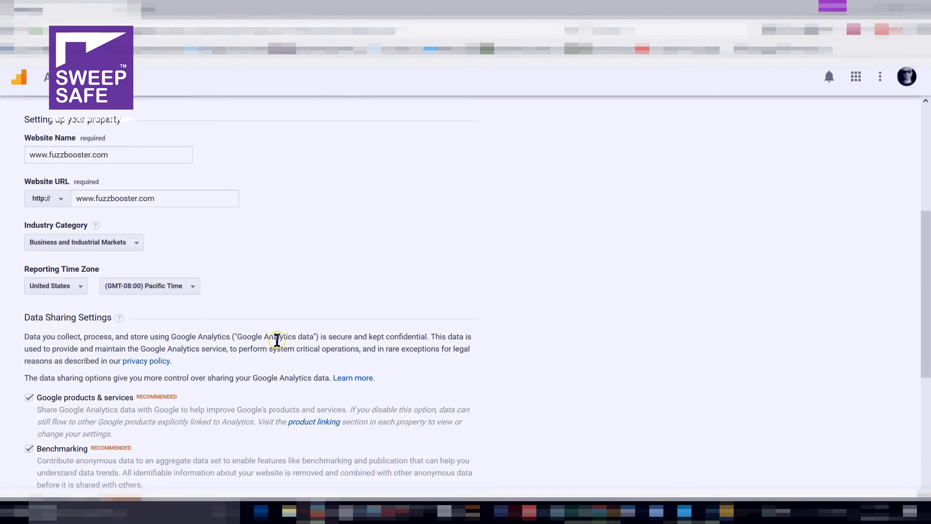
click(191, 285)
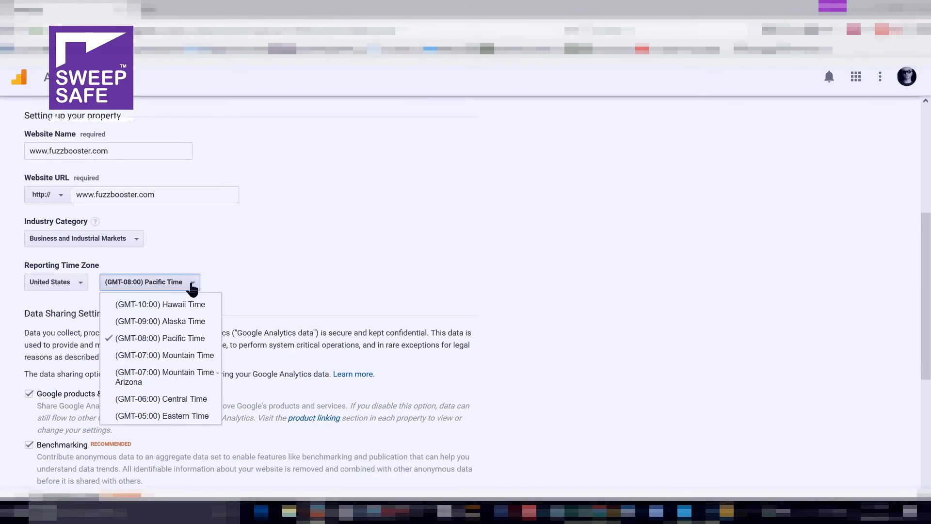
scroll(192, 291, down, 2)
click(186, 339)
click(80, 225)
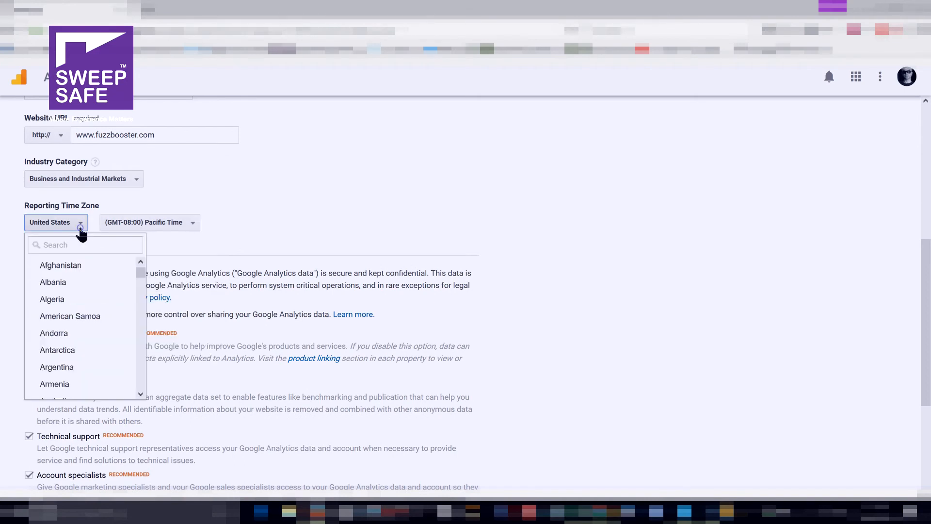
drag(140, 272, 158, 387)
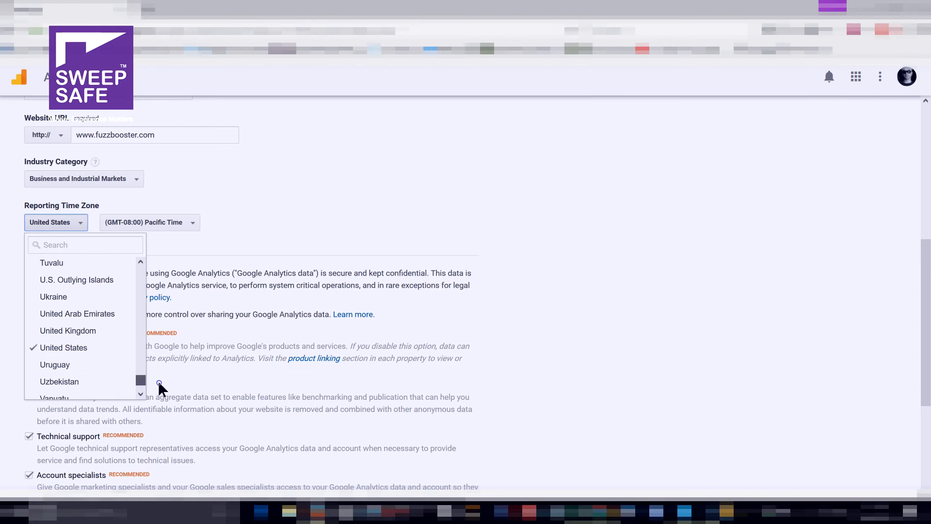
click(99, 324)
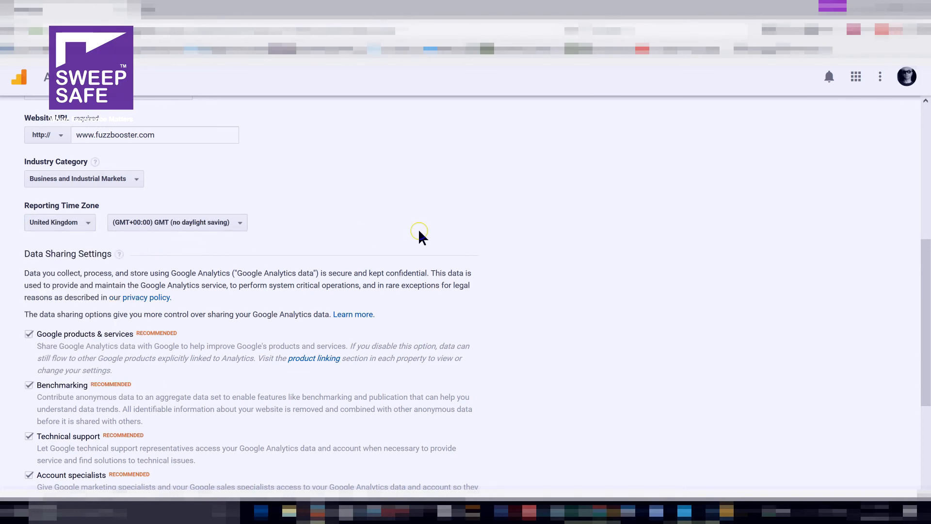
Review the completed account form, request the tracking ID and accept the Google Analytics terms of service.
scroll(422, 237, up, 4)
scroll(417, 237, up, 3)
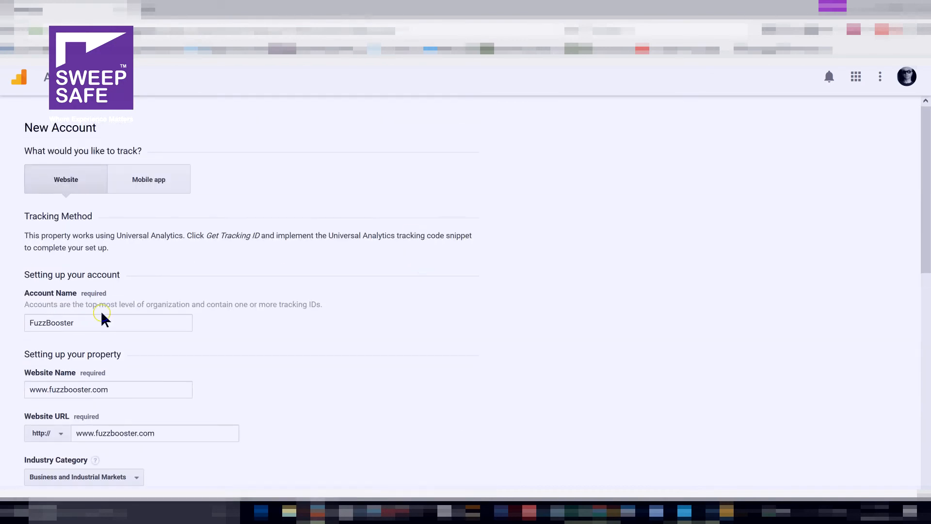
scroll(297, 392, down, 5)
scroll(297, 392, down, 5)
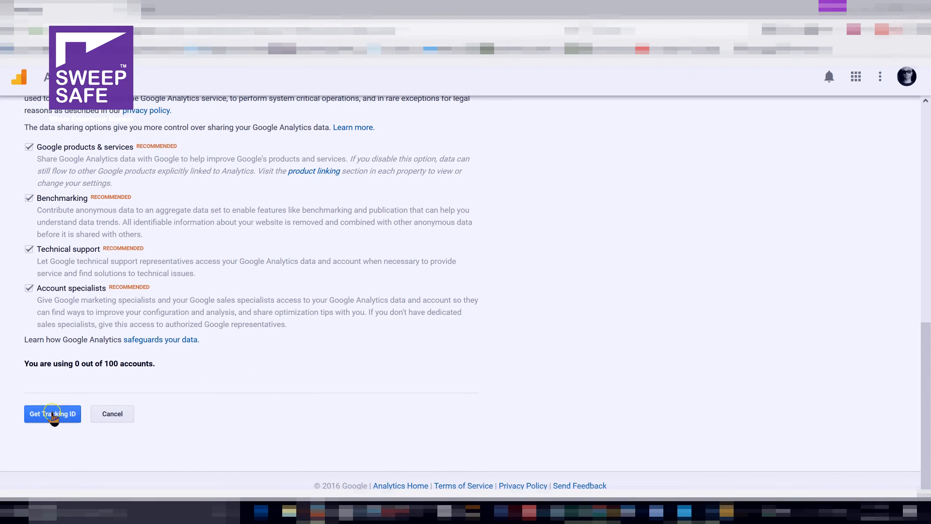
click(53, 415)
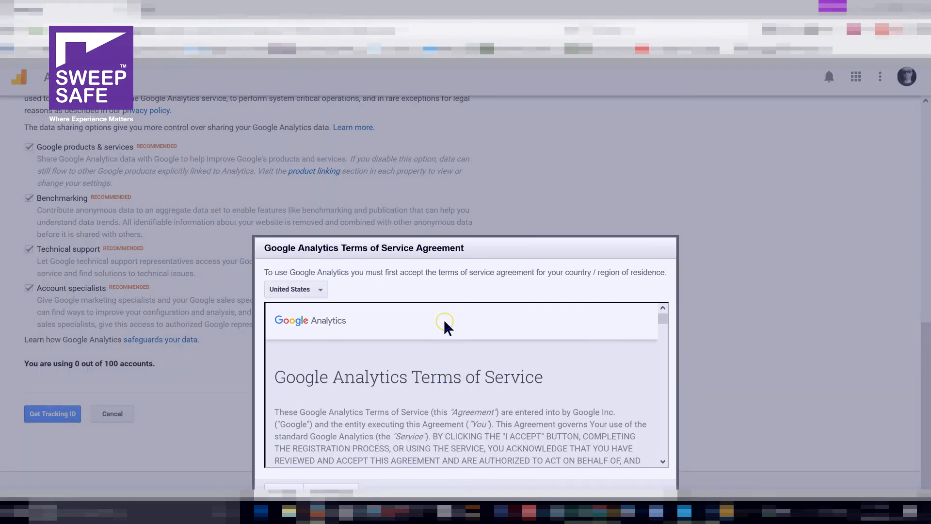
drag(462, 249, 461, 151)
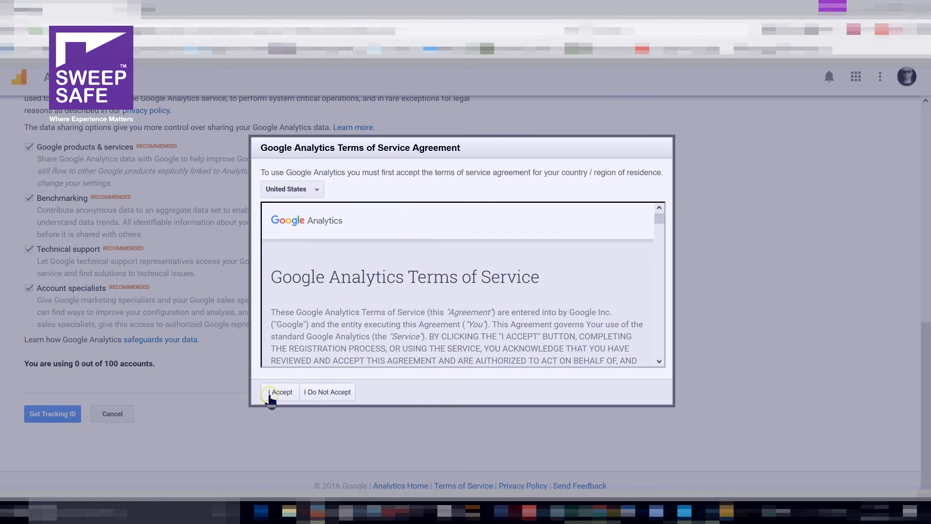
click(270, 397)
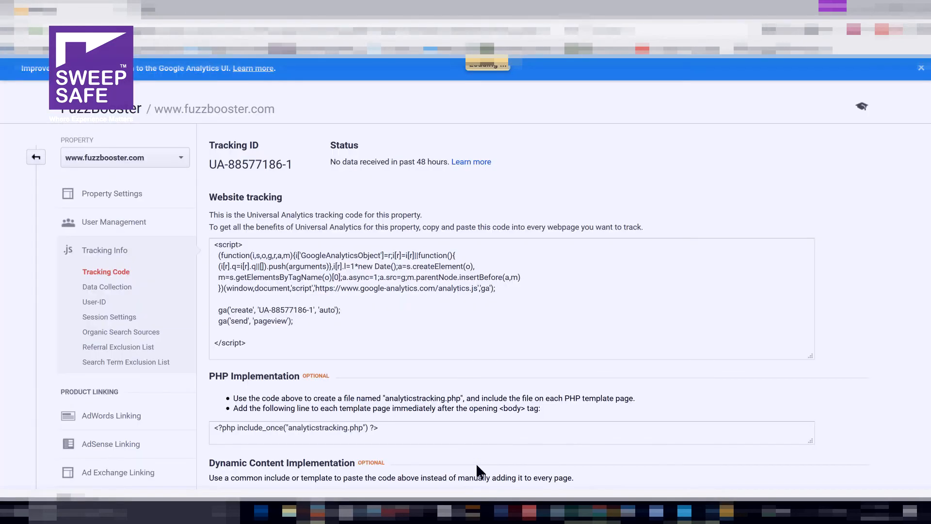
Dismiss the Analytics Education help and the tracking ID tip on the tracking code page.
click(470, 379)
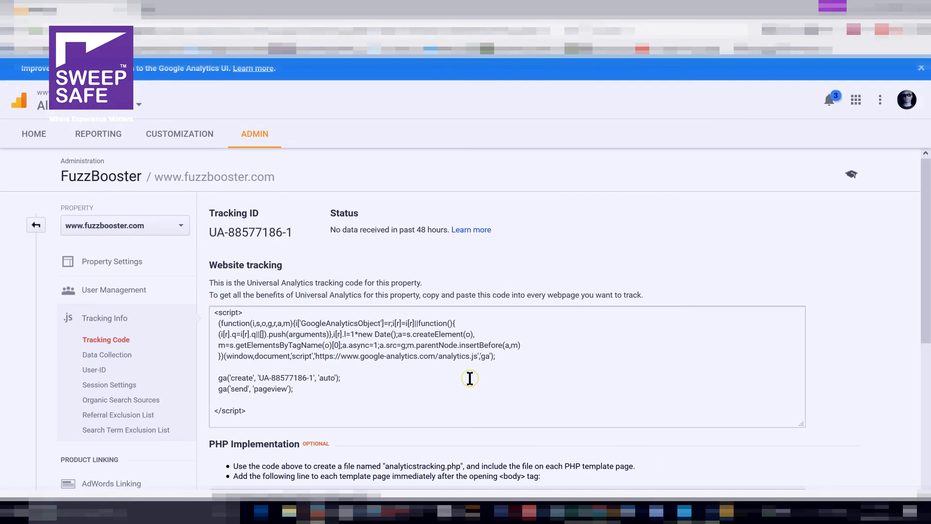
scroll(469, 378, down, 1)
scroll(470, 379, up, 1)
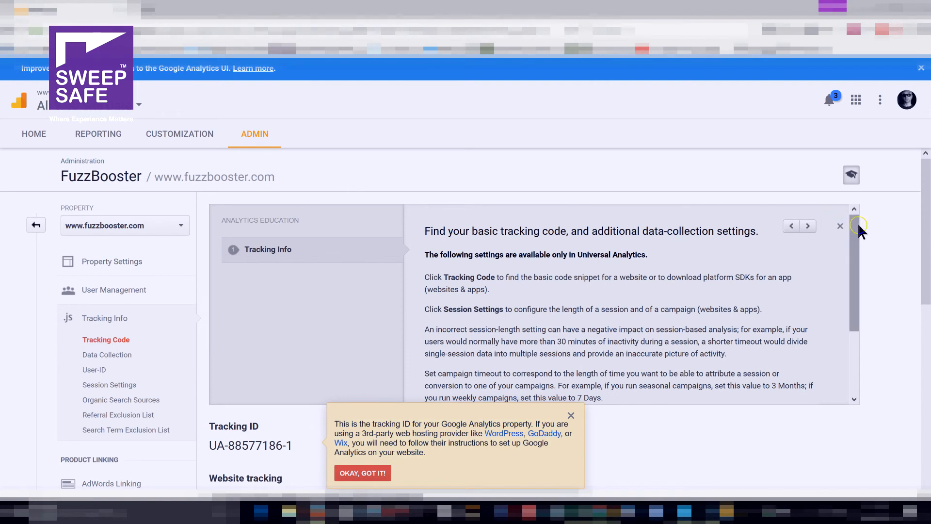
click(840, 227)
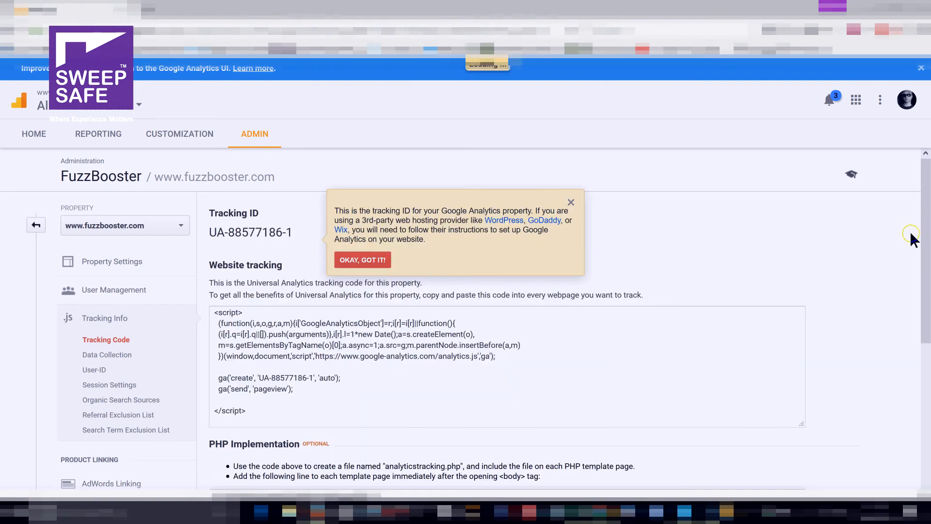
click(571, 203)
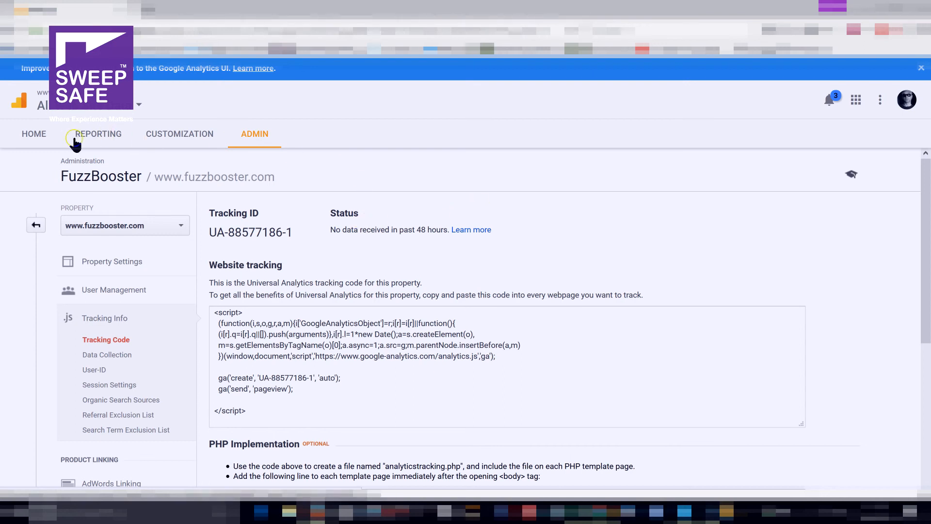
click(89, 138)
click(211, 233)
drag(212, 233, 294, 234)
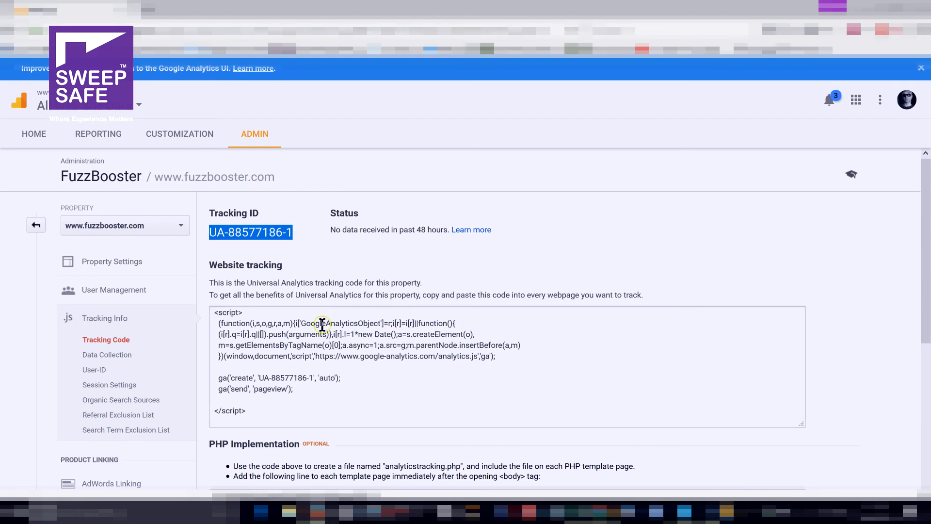
click(249, 404)
drag(249, 403, 207, 317)
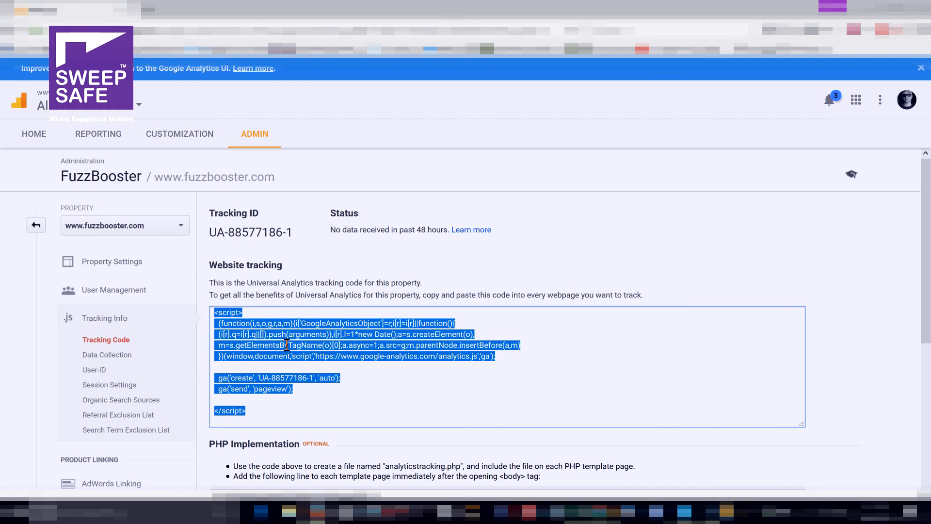
scroll(286, 345, down, 1)
scroll(287, 345, up, 1)
scroll(287, 345, down, 1)
scroll(286, 345, down, 2)
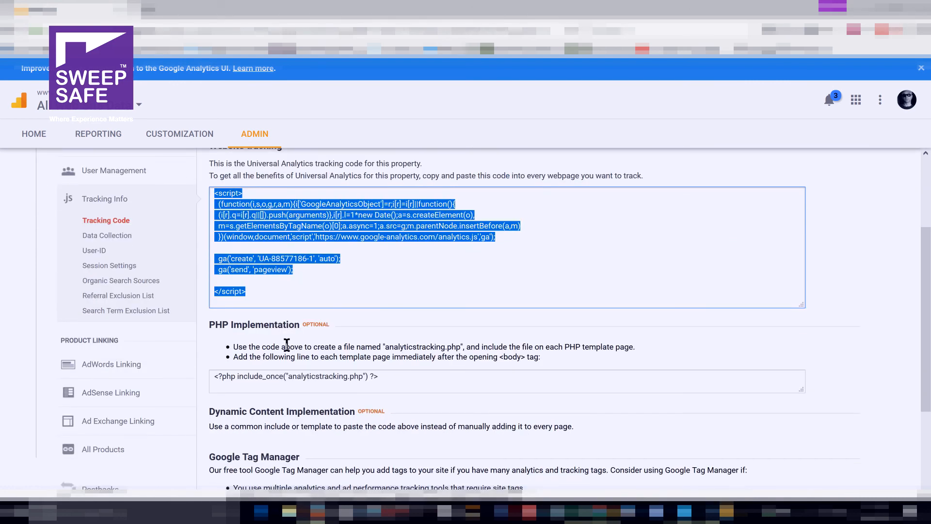
scroll(287, 345, down, 3)
scroll(287, 345, up, 6)
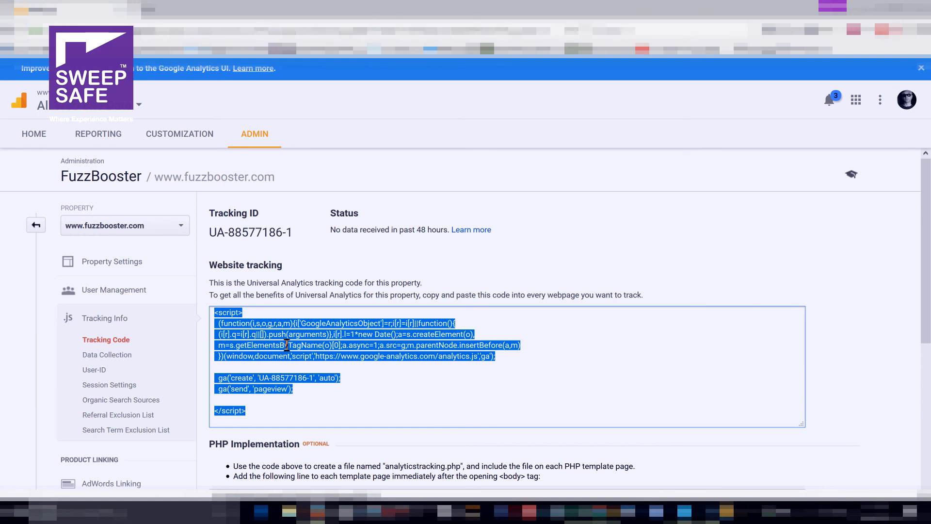
Copy the property's full tracking ID to the clipboard.
drag(293, 232, 213, 236)
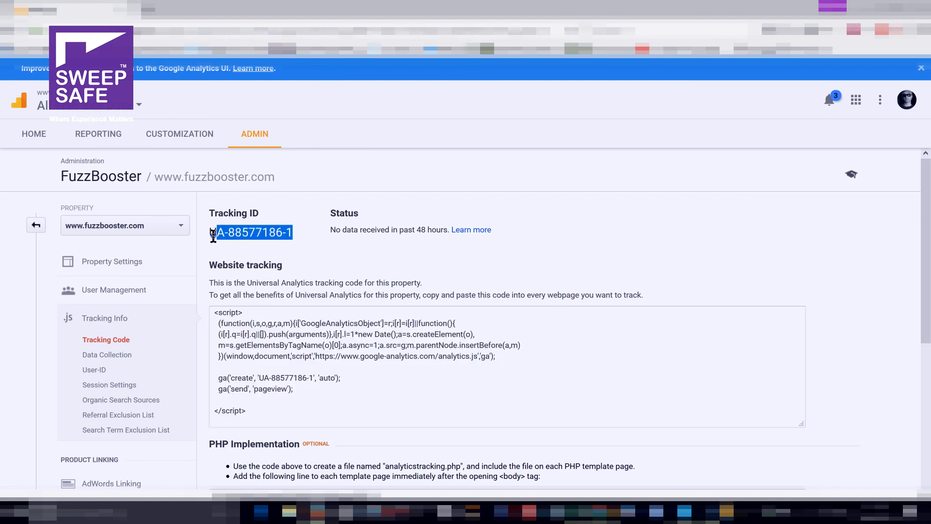
right_click(233, 238)
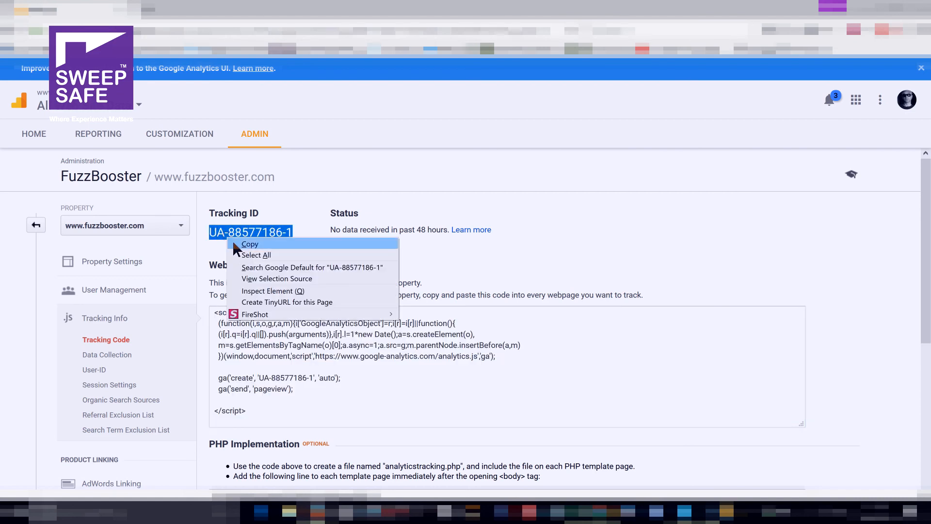
click(250, 242)
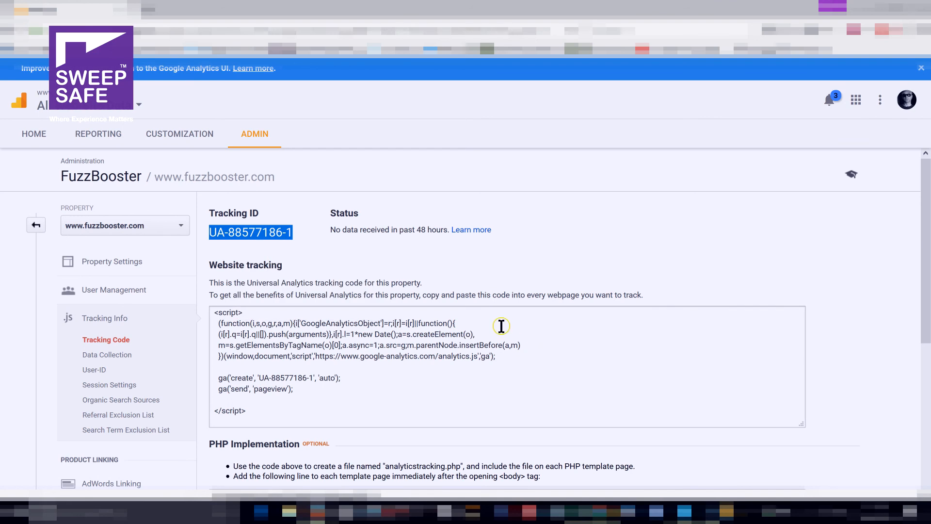